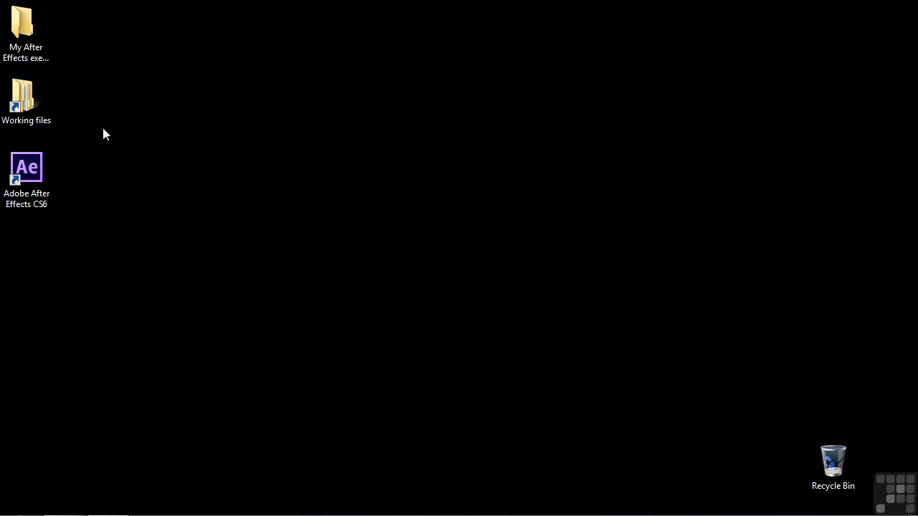
- Open the project 1804-animation-null.aep from the After Effects projects folder inside Working files
double_click(26, 100)
double_click(410, 111)
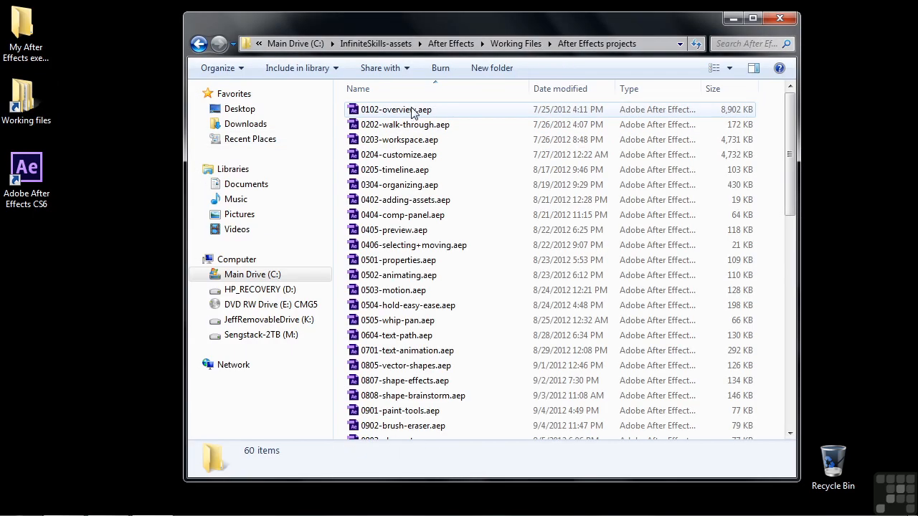
scroll(450, 282, down, 12)
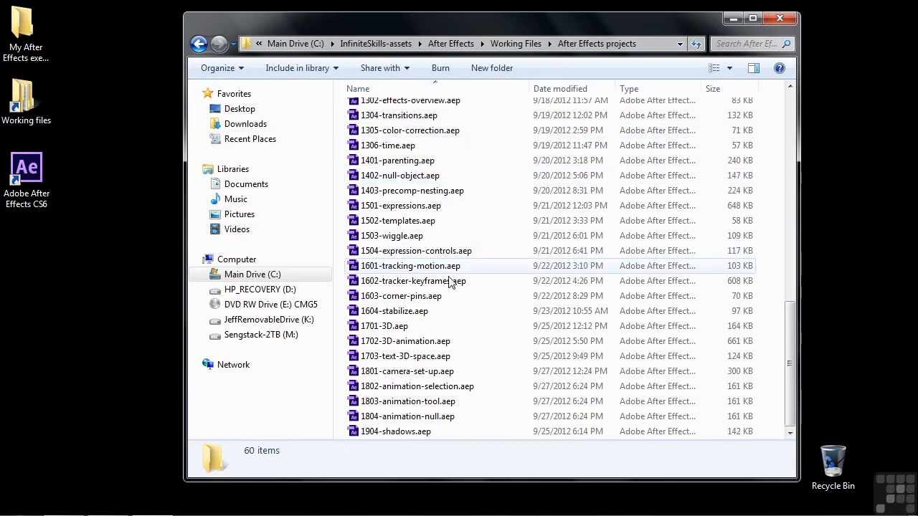
double_click(410, 419)
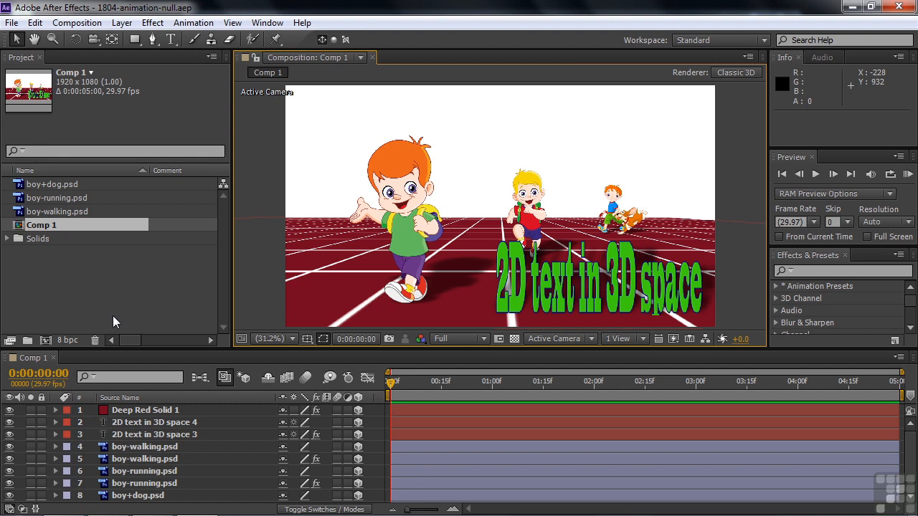
- Add a two-node camera named Camera 1 with the 50mm preset to Comp 1
right_click(18, 408)
mouse_move(107, 259)
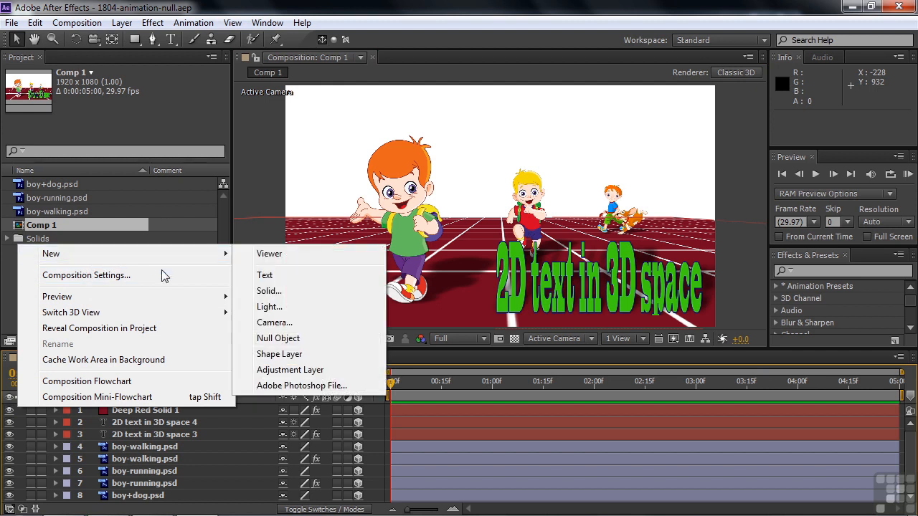
click(271, 324)
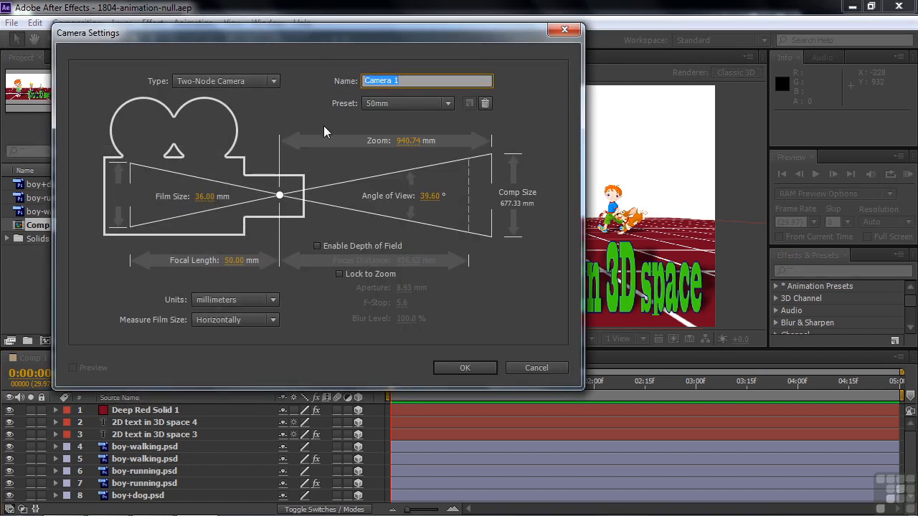
click(450, 369)
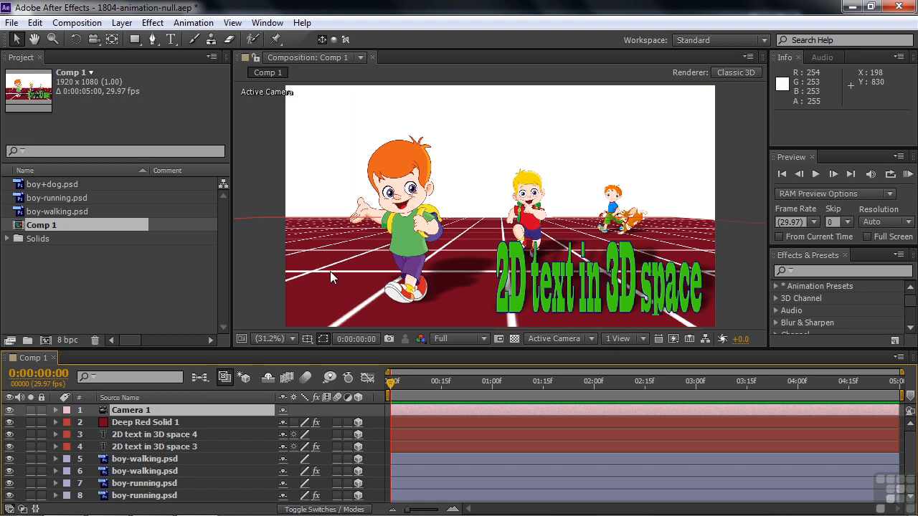
- Create an orbit null for the Camera 1 layer
right_click(127, 413)
mouse_move(155, 438)
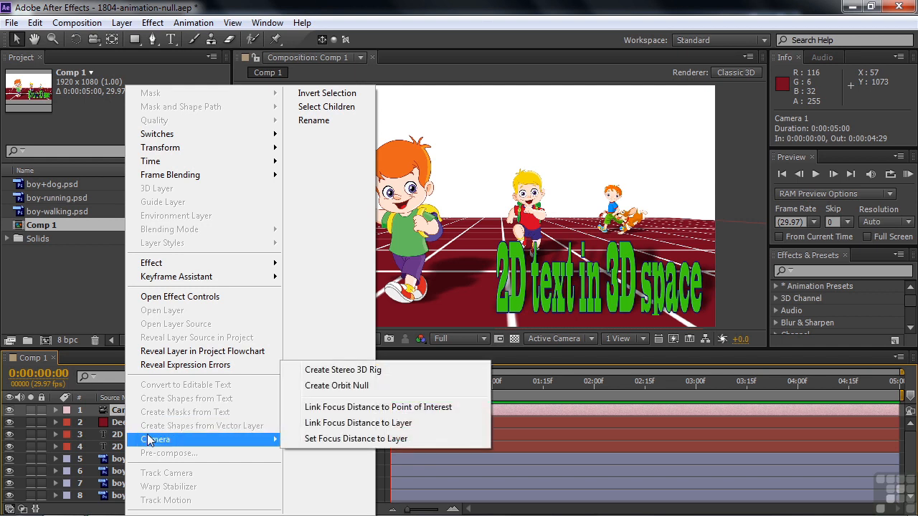
click(317, 386)
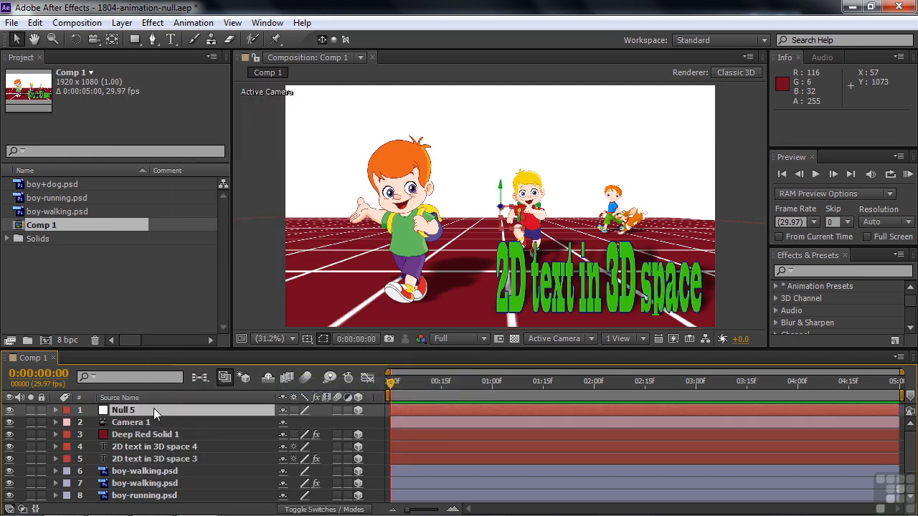
- Show the Parent column in the timeline to check the camera's parent layer, and hide the column again
right_click(380, 395)
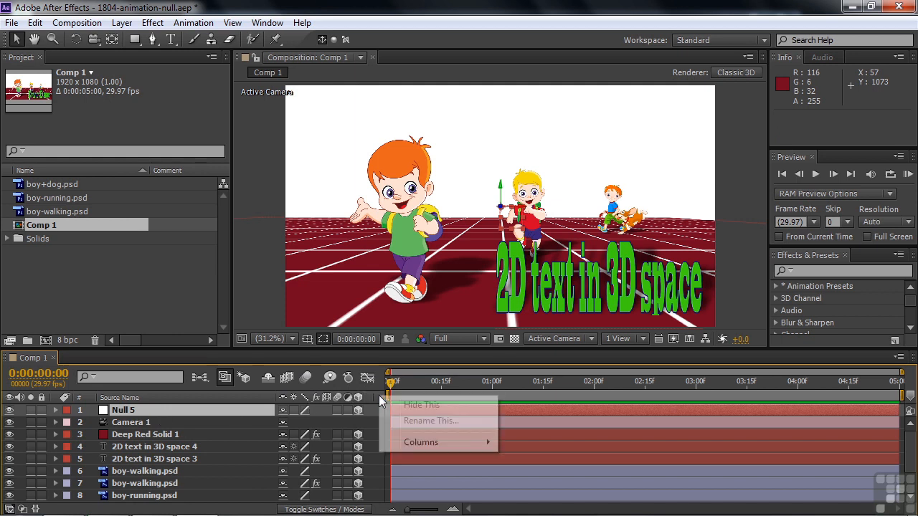
mouse_move(412, 444)
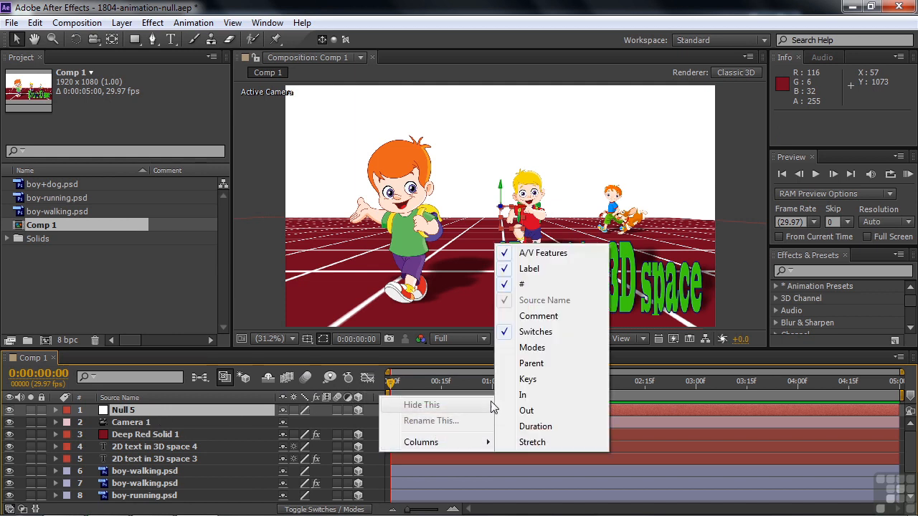
click(531, 363)
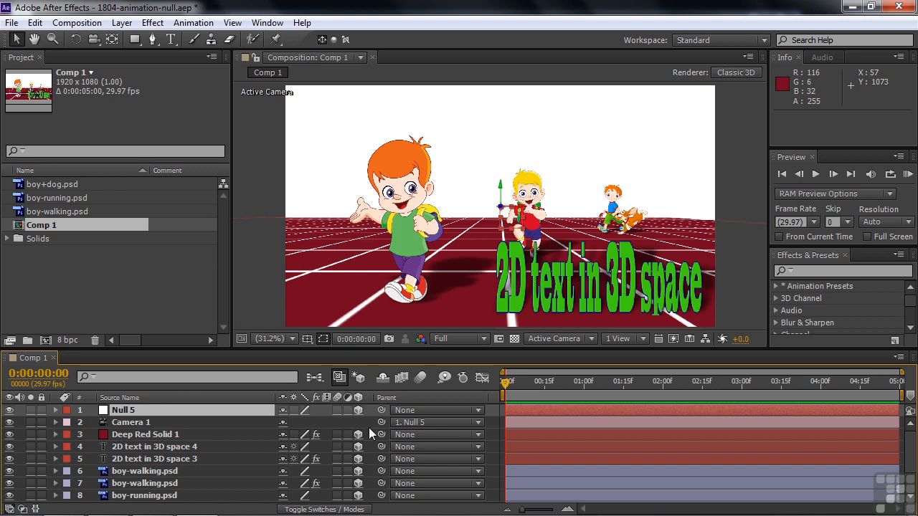
right_click(408, 397)
click(441, 404)
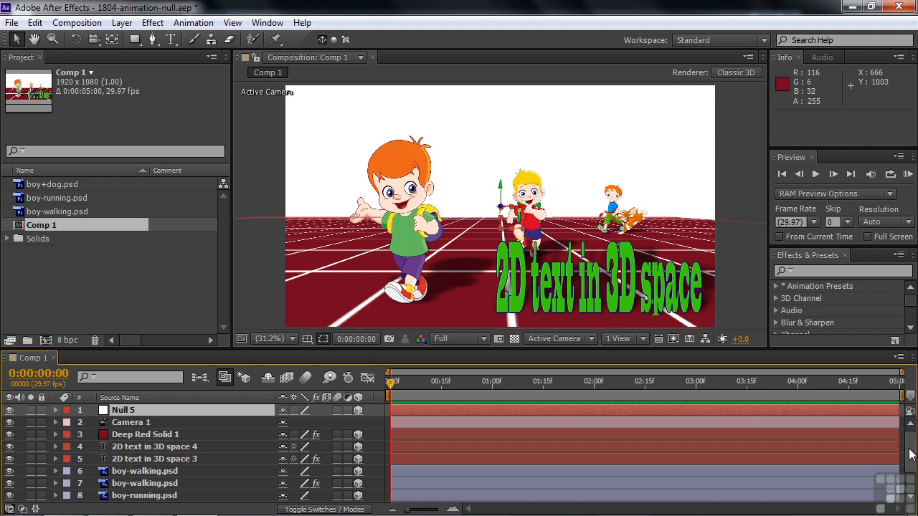
- Check the Position values of the boy+dog.psd layer 10 and collapse the layer again
scroll(912, 467, down, 2)
drag(911, 464, 911, 471)
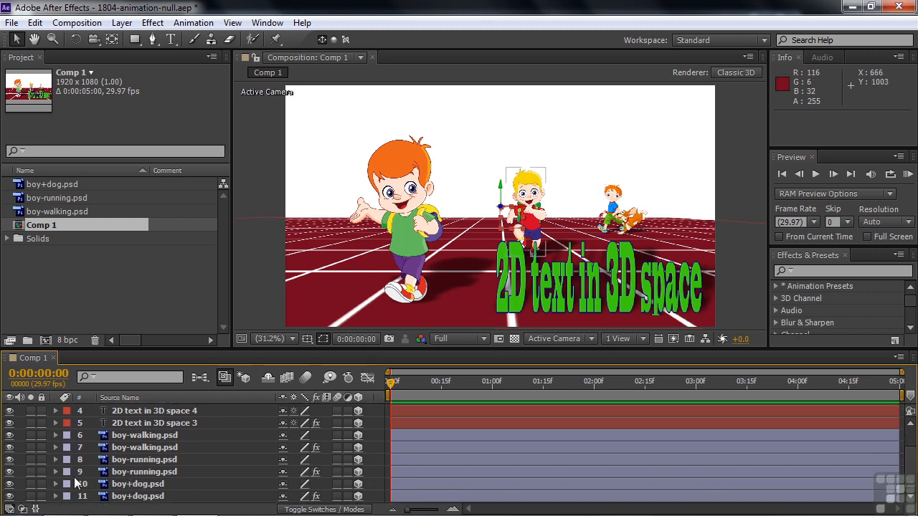
click(115, 486)
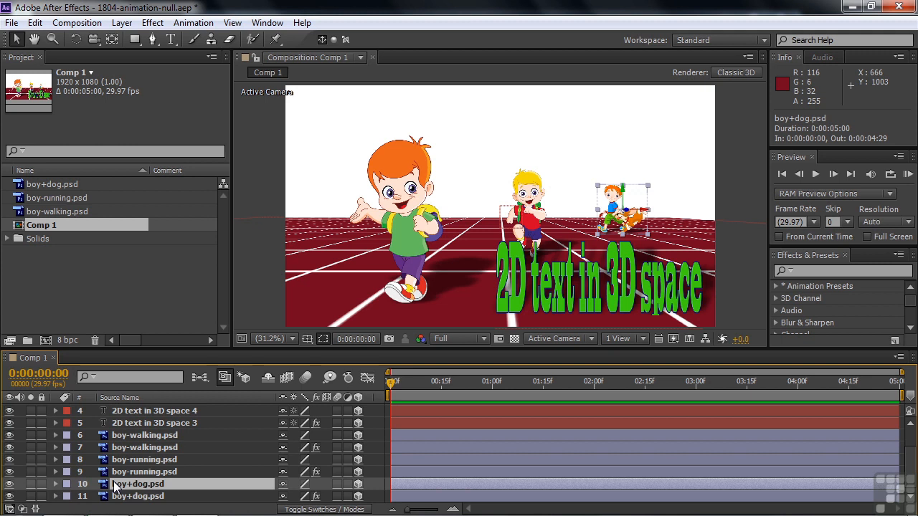
key(p)
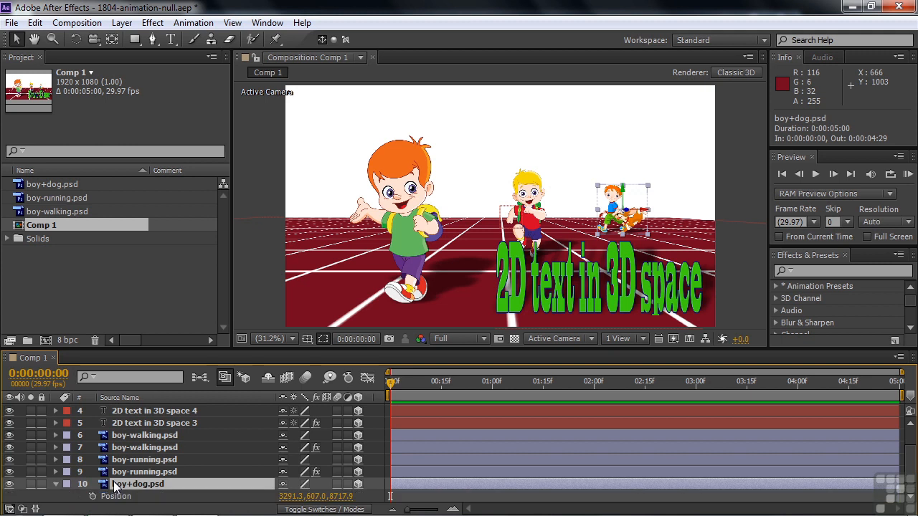
click(55, 484)
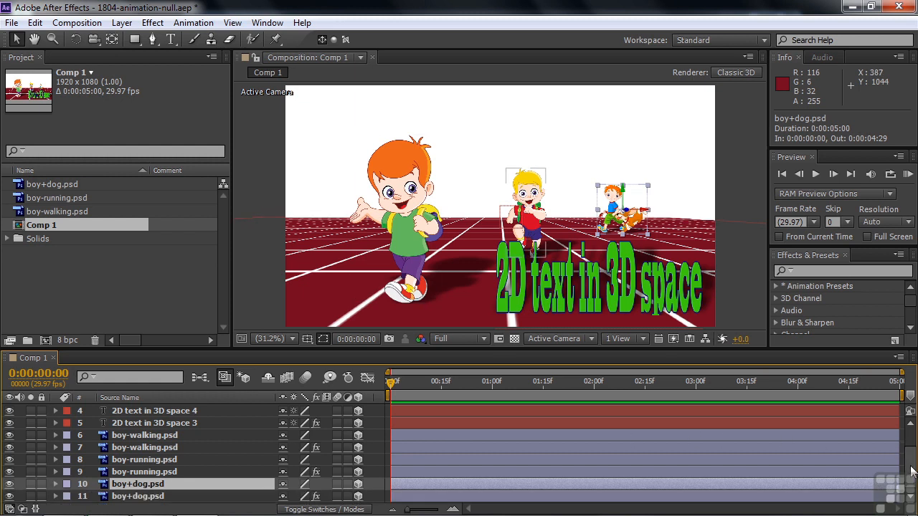
scroll(914, 459, up, 2)
scroll(914, 459, up, 1)
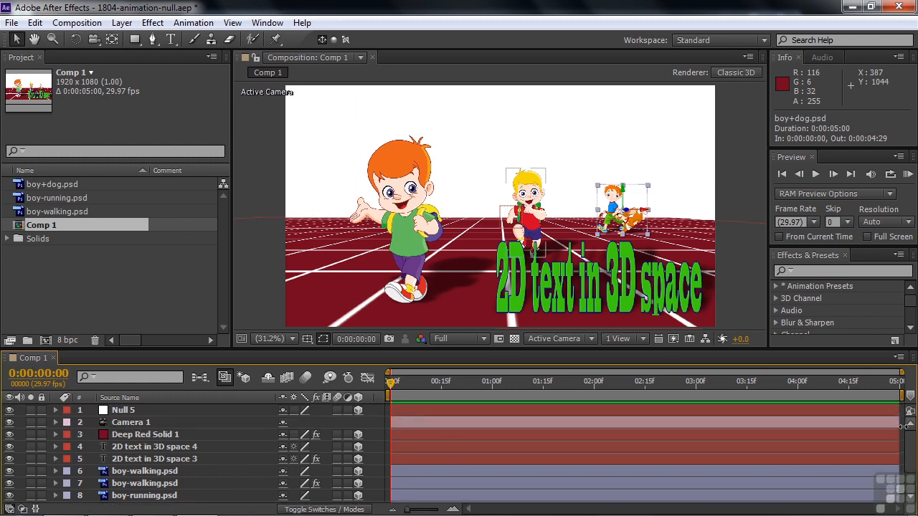
- Set the Z position of the orbit null Null 5 to 4500
click(125, 410)
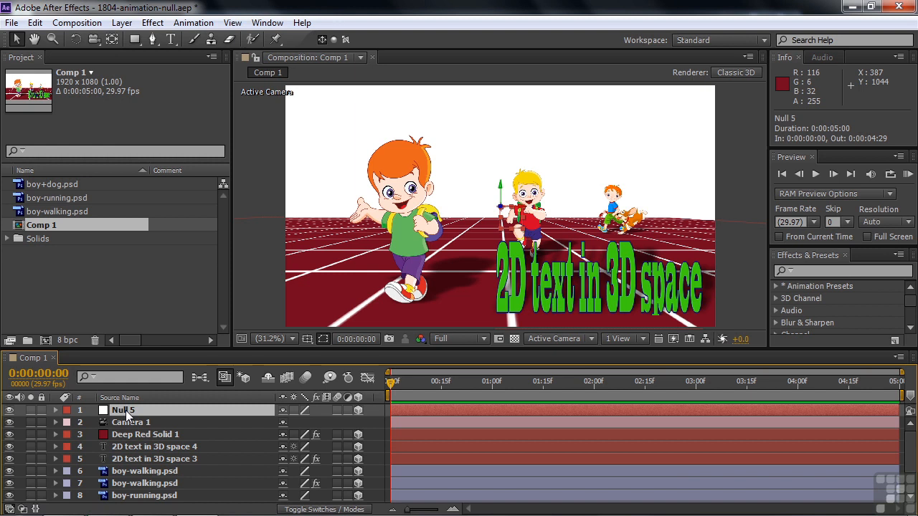
key(p)
click(326, 423)
text(4500)
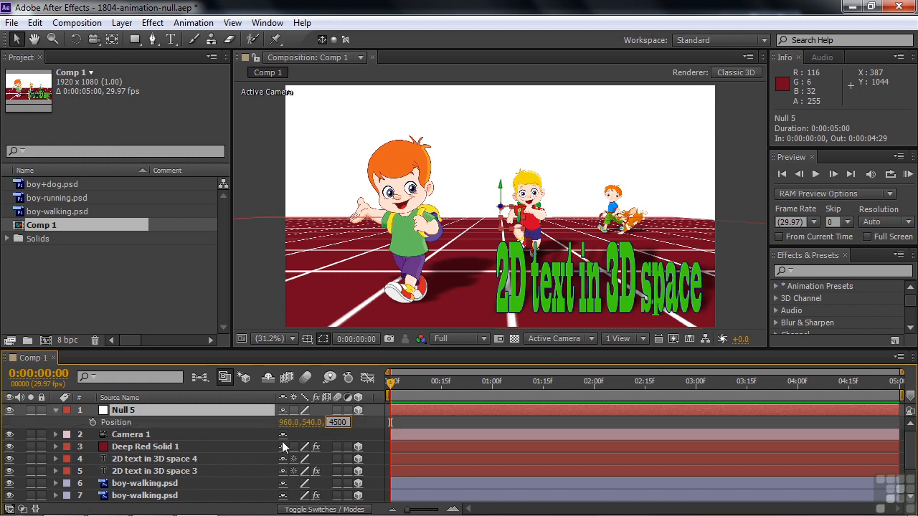
key(Return)
click(225, 420)
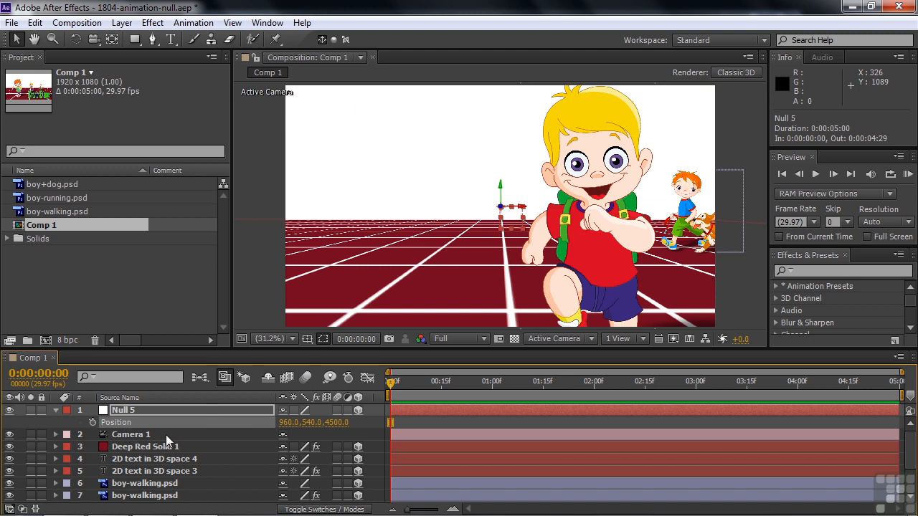
- Reveal Null 5's Scale alongside its Position and scale the null uniformly to 287%
click(193, 411)
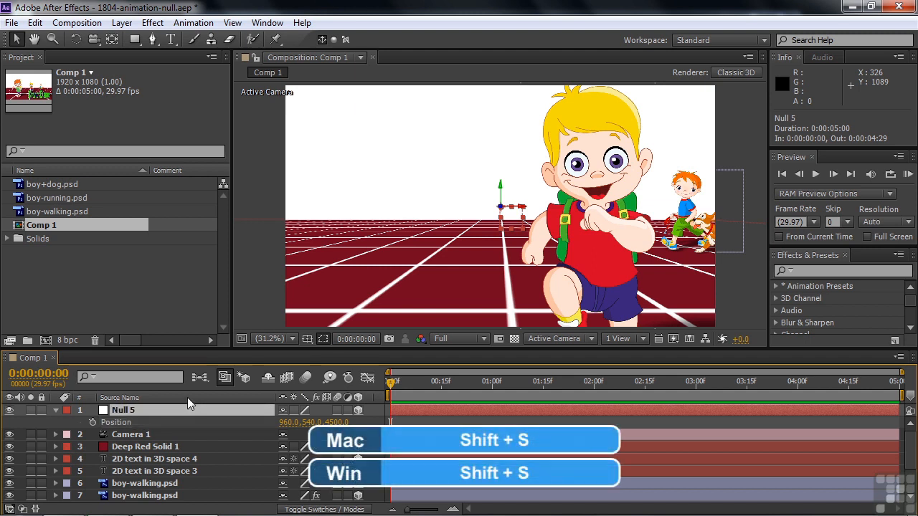
key(shift+s)
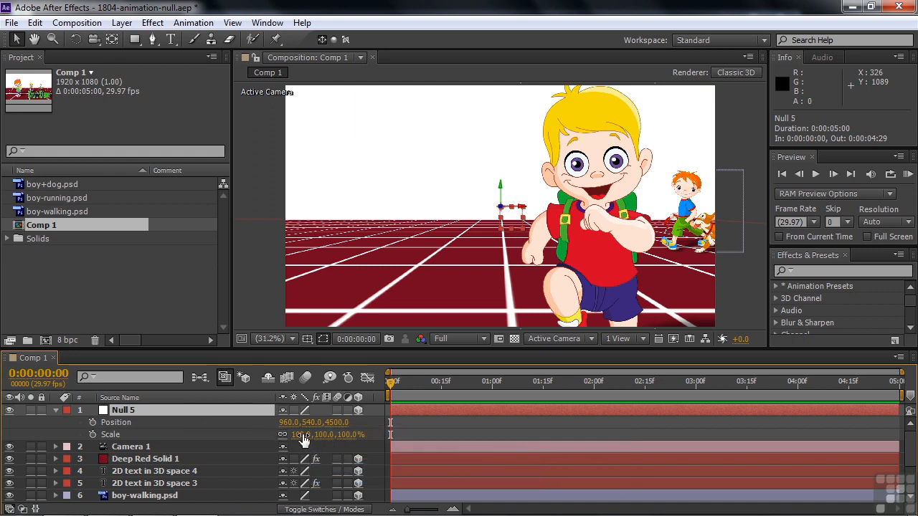
drag(301, 435, 430, 427)
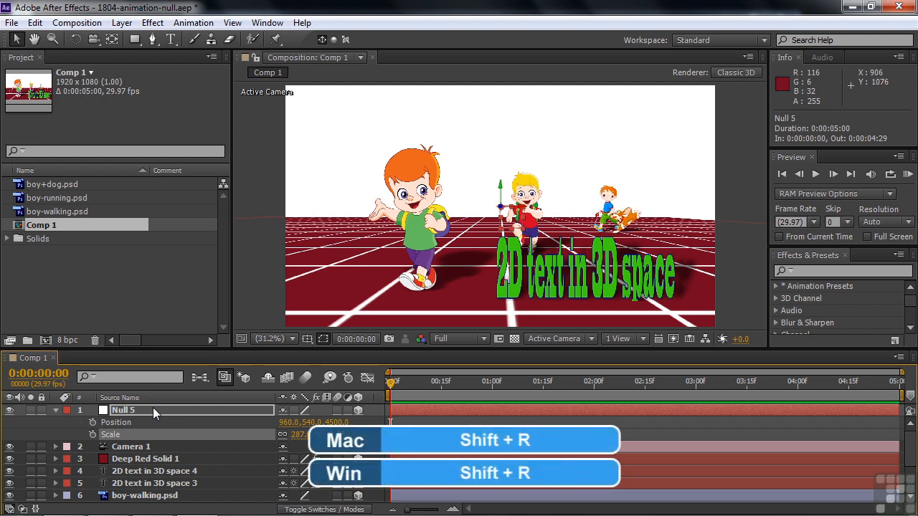
- Animate Null 5's Y Rotation from 0 at the start to 2 full revolutions at 0:00:02:05
key(shift+r)
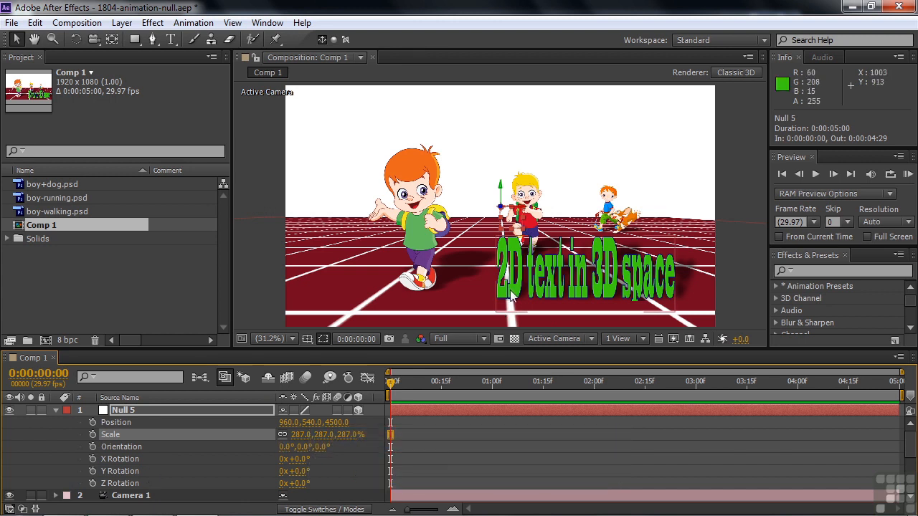
click(92, 470)
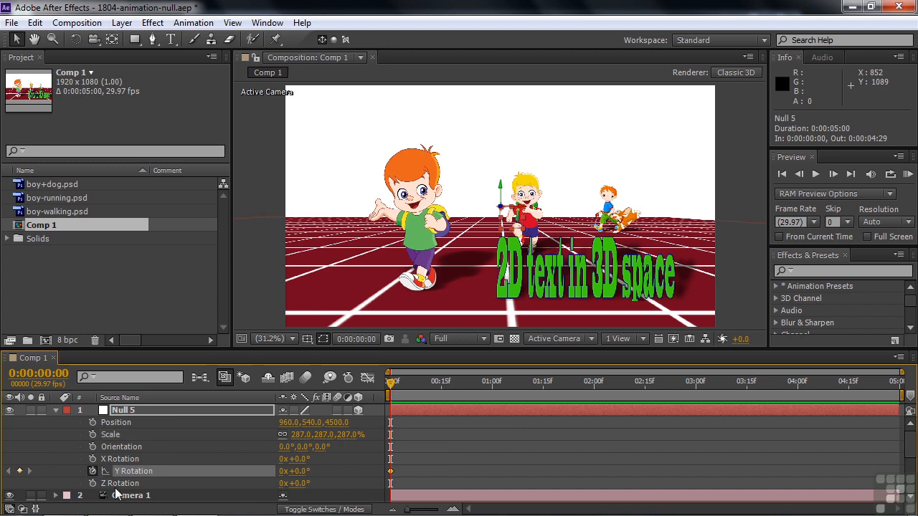
drag(397, 380, 612, 383)
click(284, 471)
text(2)
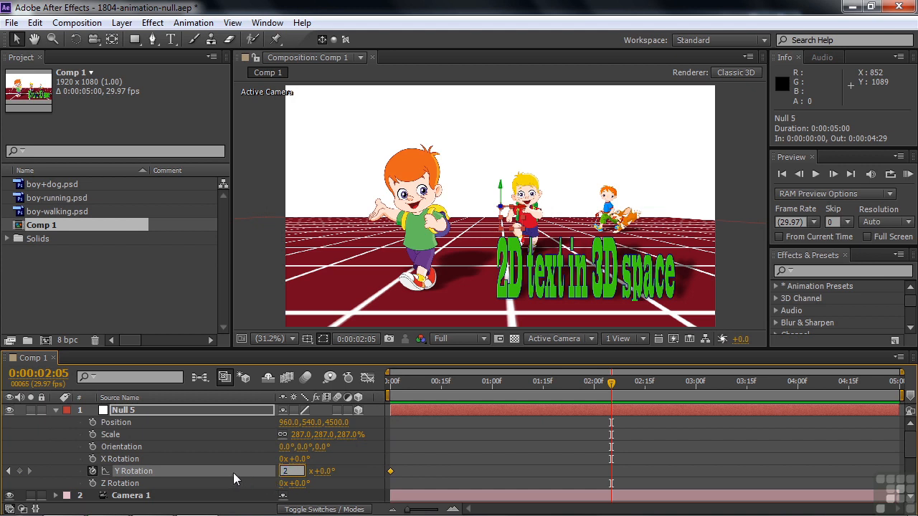
key(Return)
- Preview the camera orbit from the start to 0:00:01:02 and delete Null 5 at that frame
key(Home)
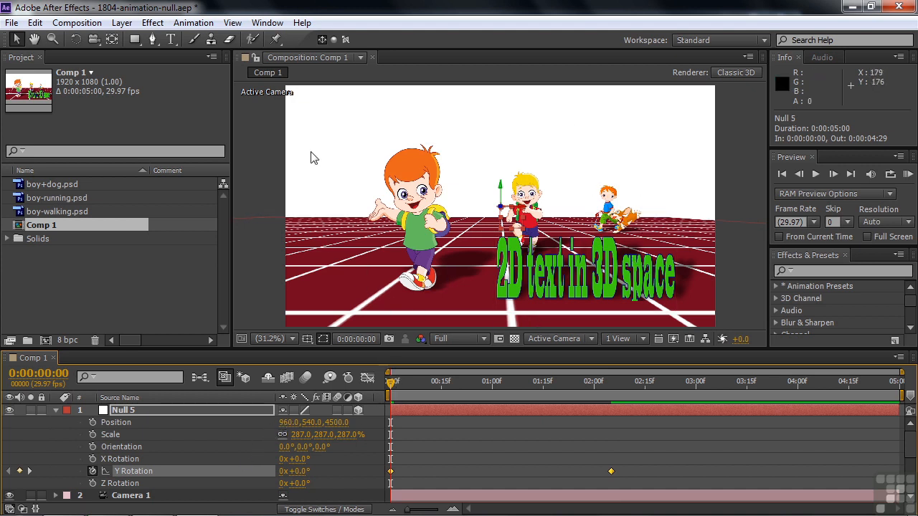
drag(391, 383, 499, 382)
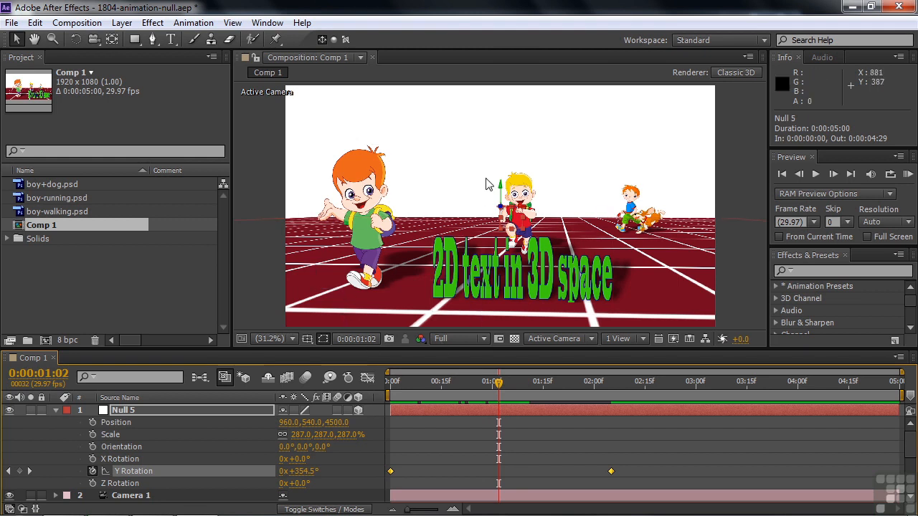
click(108, 413)
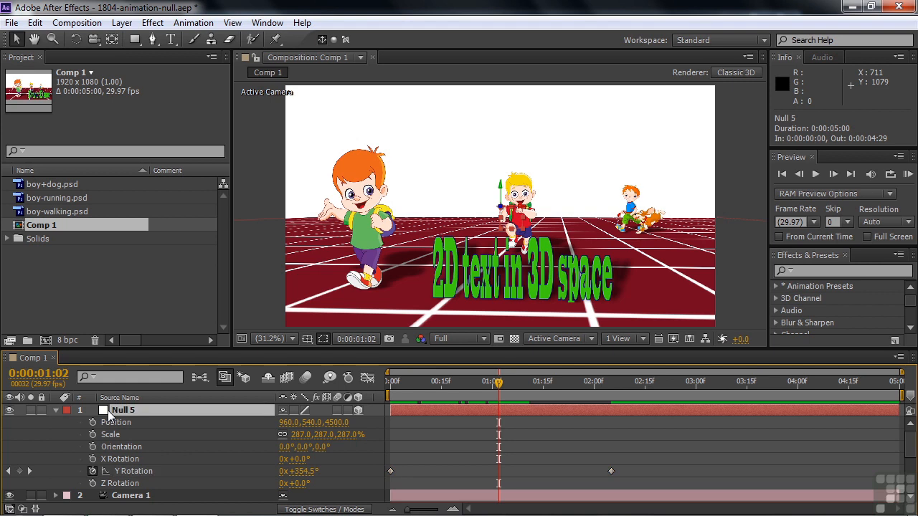
key(Delete)
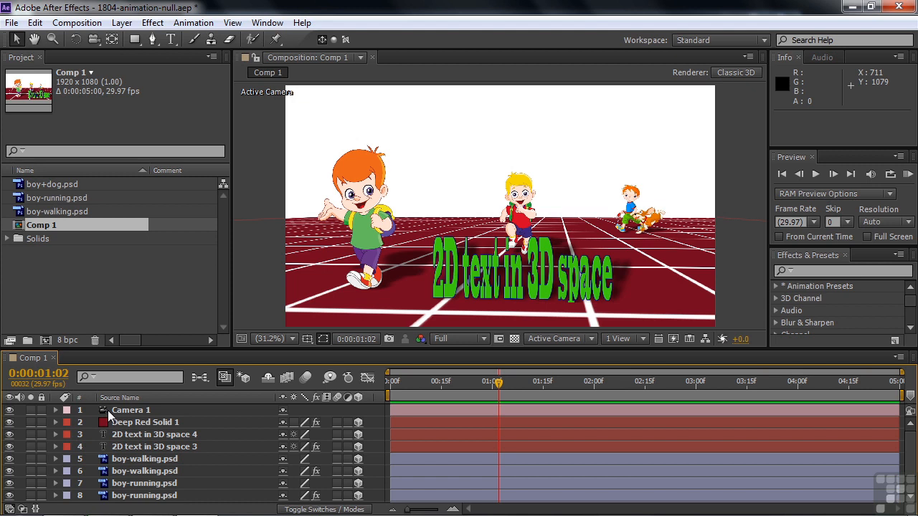
- Expand Camera 1's properties, switch to the 2 Views - Horizontal layout and zoom the Top view out to 8.3%
click(55, 410)
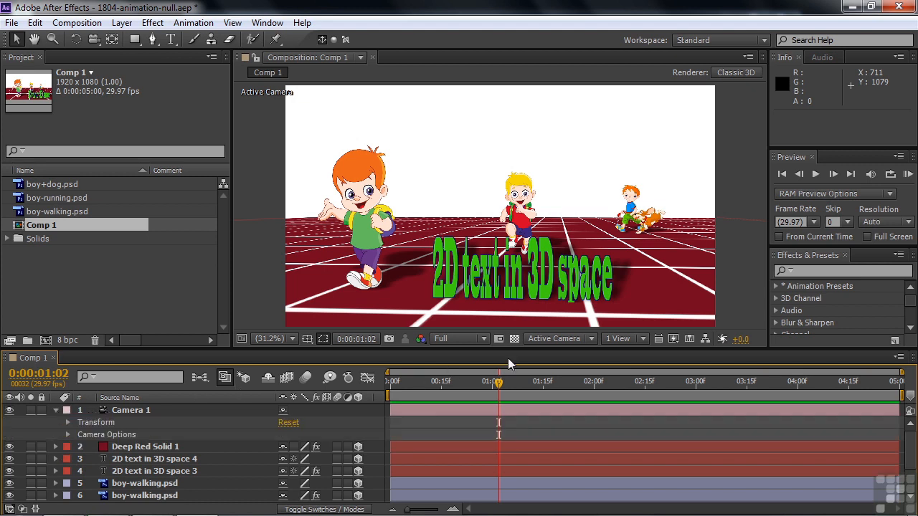
click(644, 338)
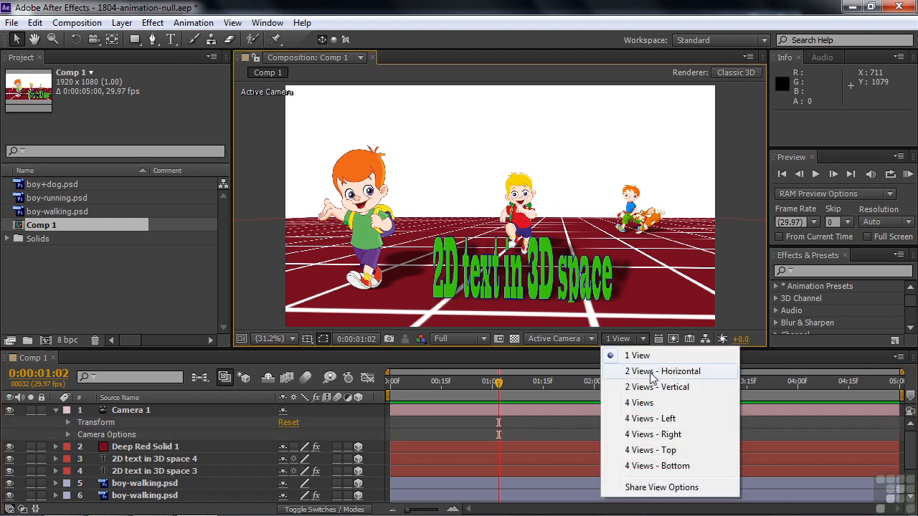
click(650, 372)
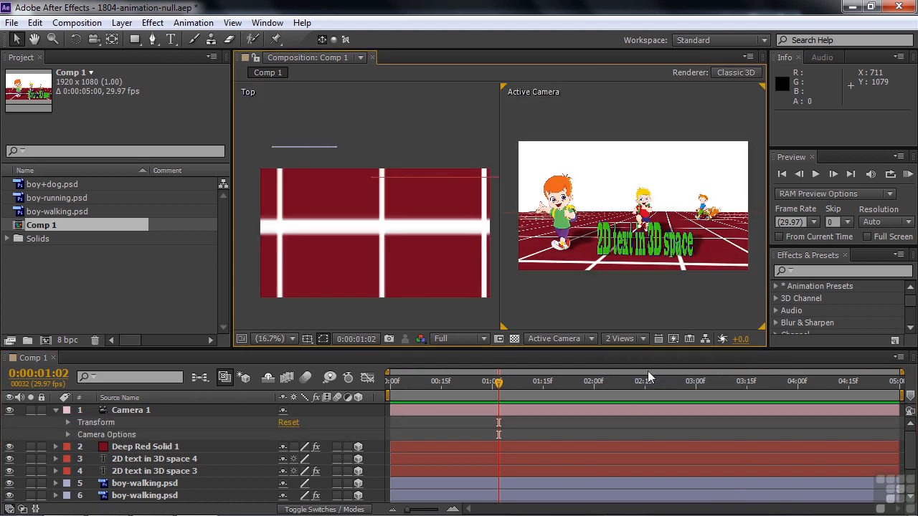
click(152, 409)
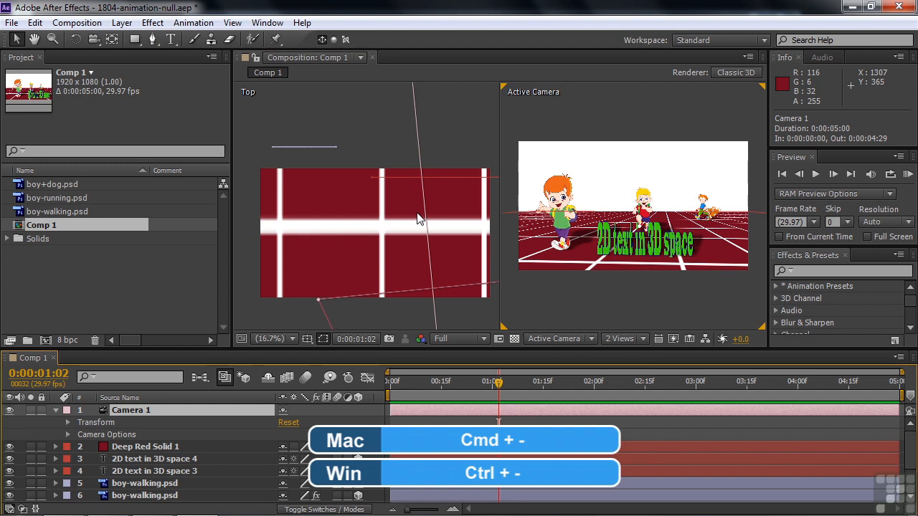
key(ctrl+minus)
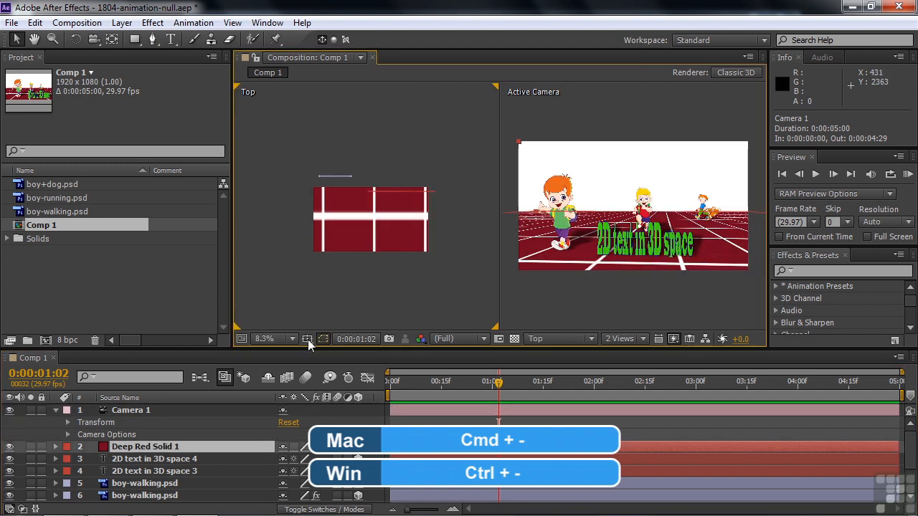
- Move Camera 1's point of interest in the Top view onto the red floor, at about 1404, 540, -108
click(149, 409)
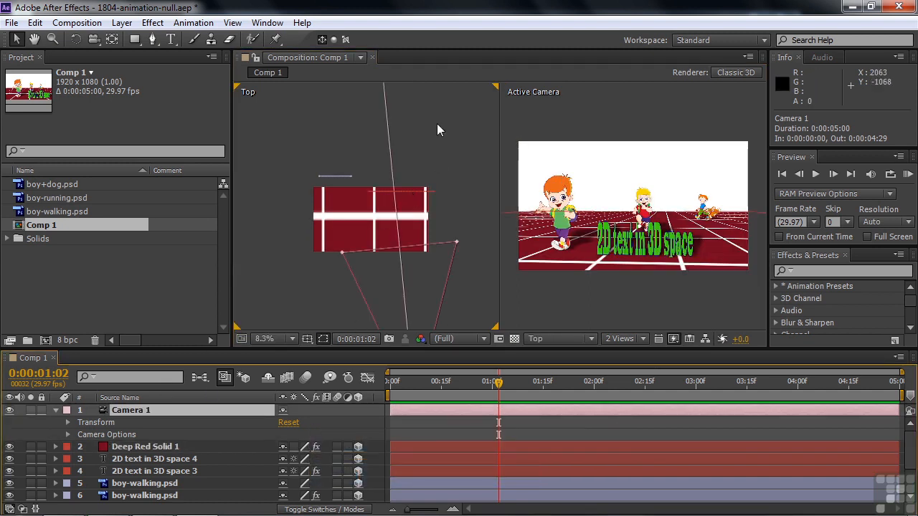
key(h)
drag(449, 119, 429, 147)
key(v)
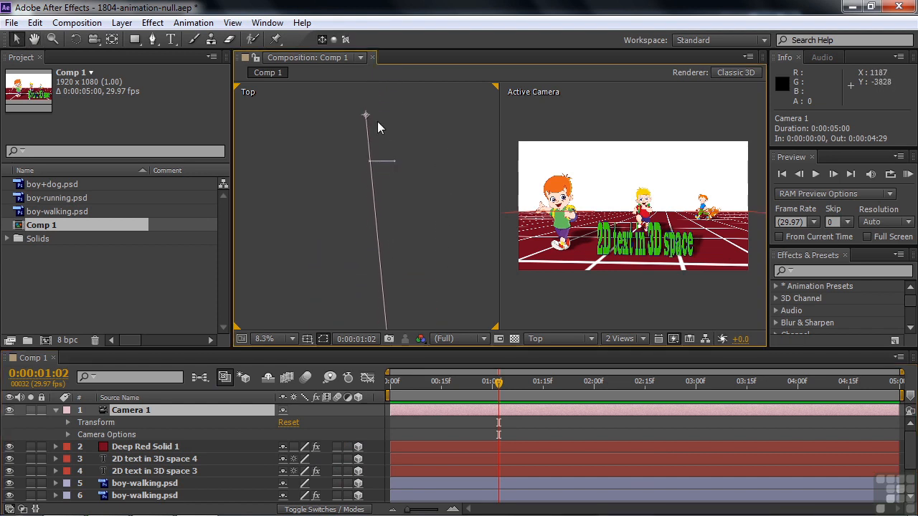
drag(362, 129, 376, 296)
key(h)
drag(430, 273, 420, 103)
key(v)
drag(405, 178, 393, 226)
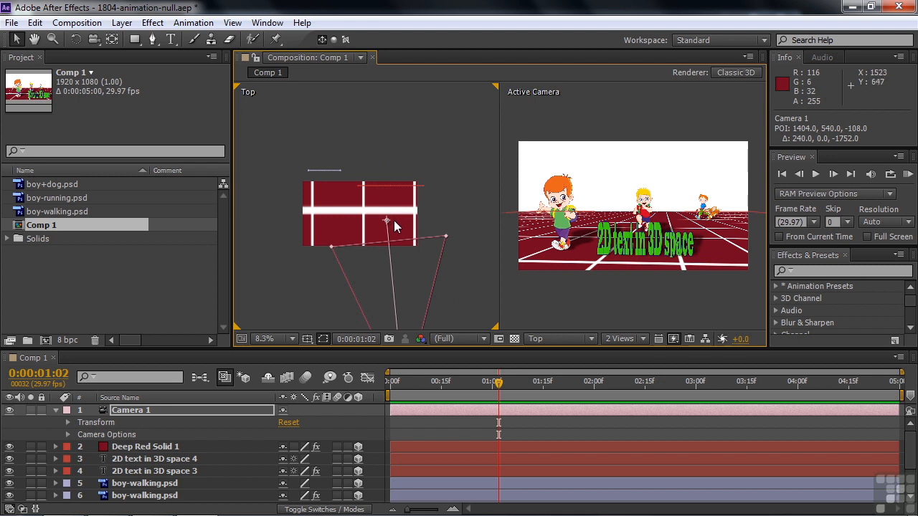
- Add a new null object layer above Camera 1 and collapse the camera's properties
right_click(17, 409)
mouse_move(61, 257)
click(271, 341)
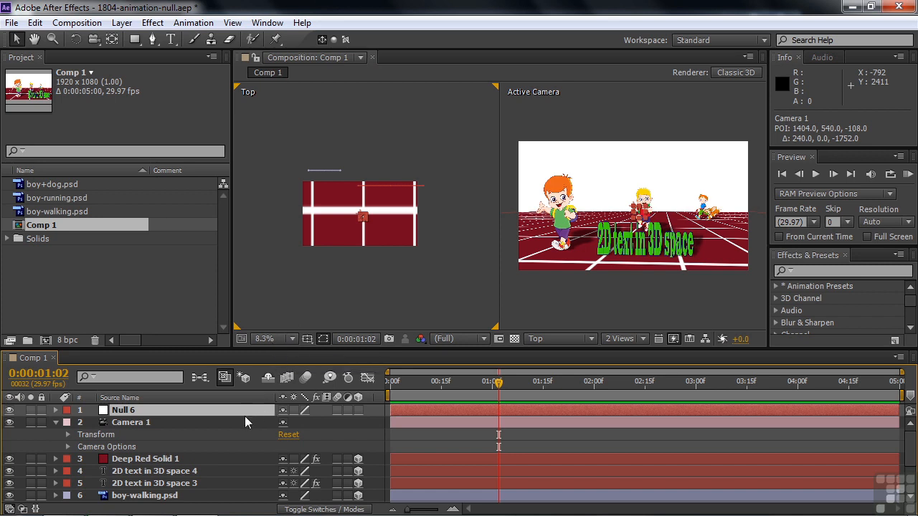
click(56, 421)
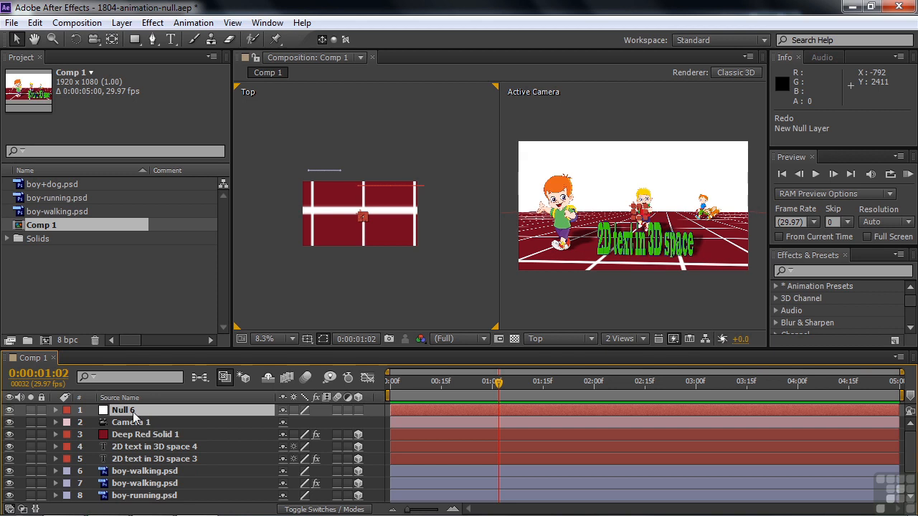
- Reveal Camera 1's Point of Interest and copy the property
click(123, 423)
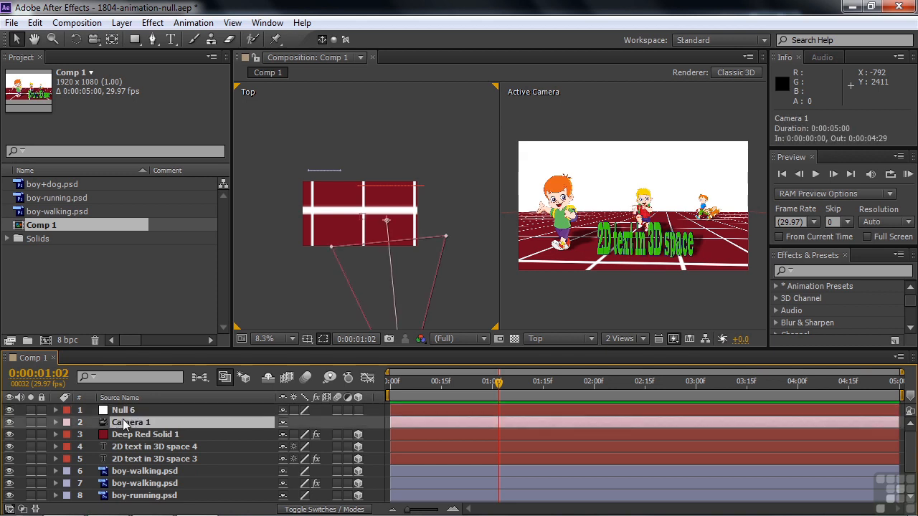
key(a)
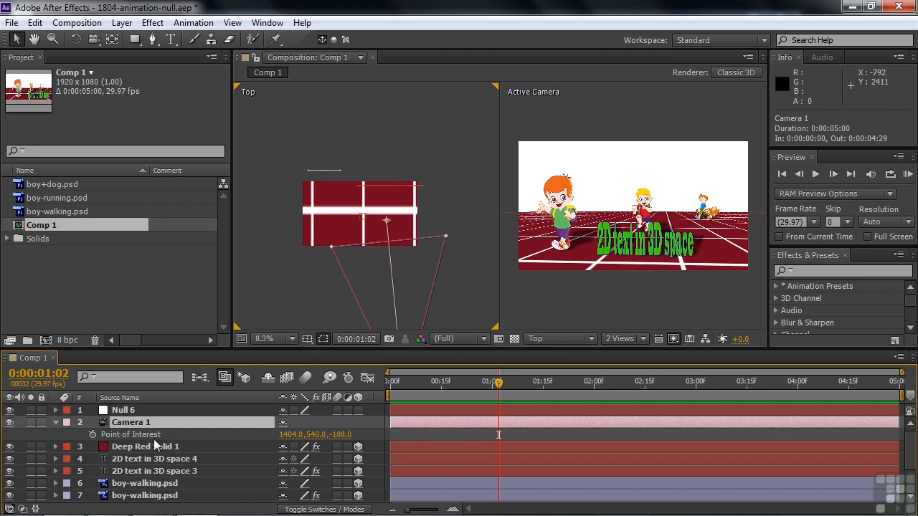
click(139, 435)
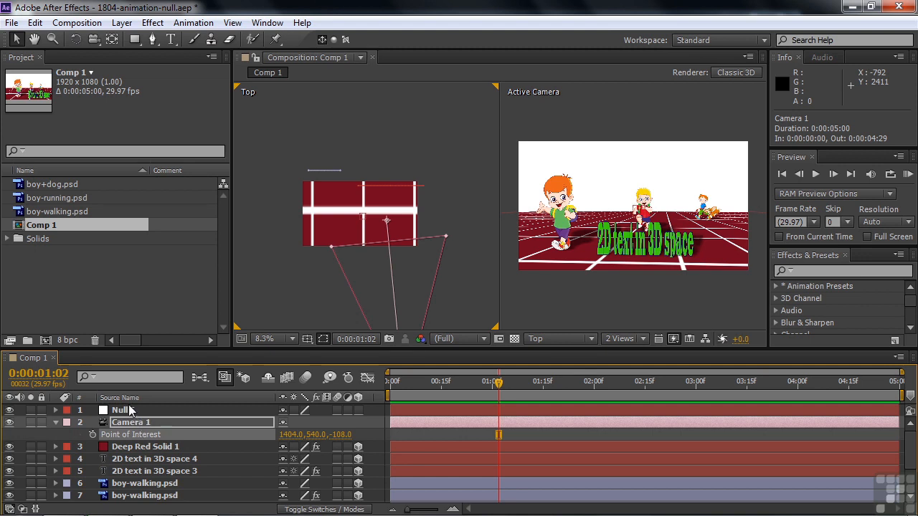
- Reveal Null 6's Position, make the null a 3D layer and paste the copied Point of Interest into its Position
click(126, 410)
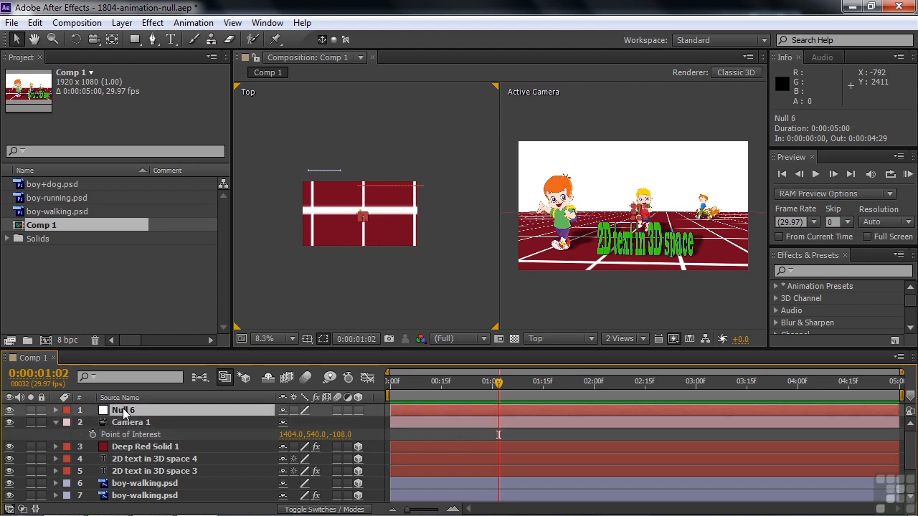
key(p)
click(119, 423)
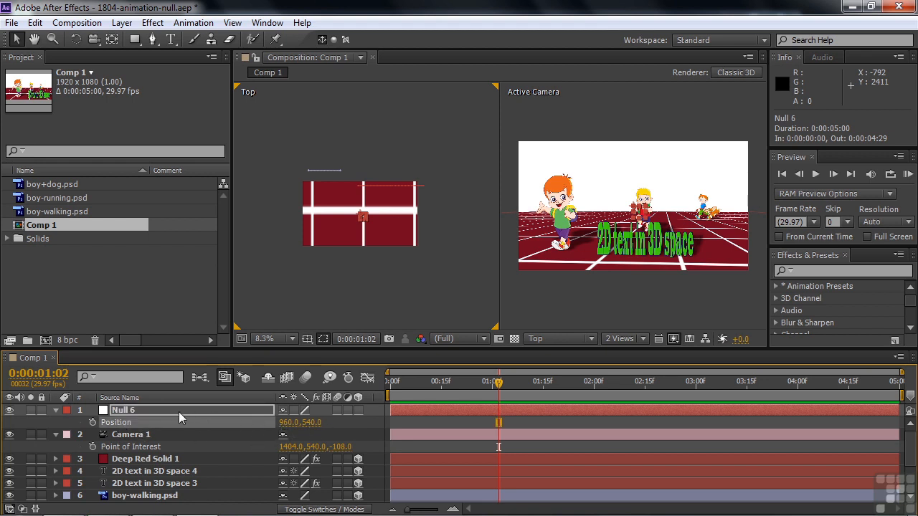
click(358, 410)
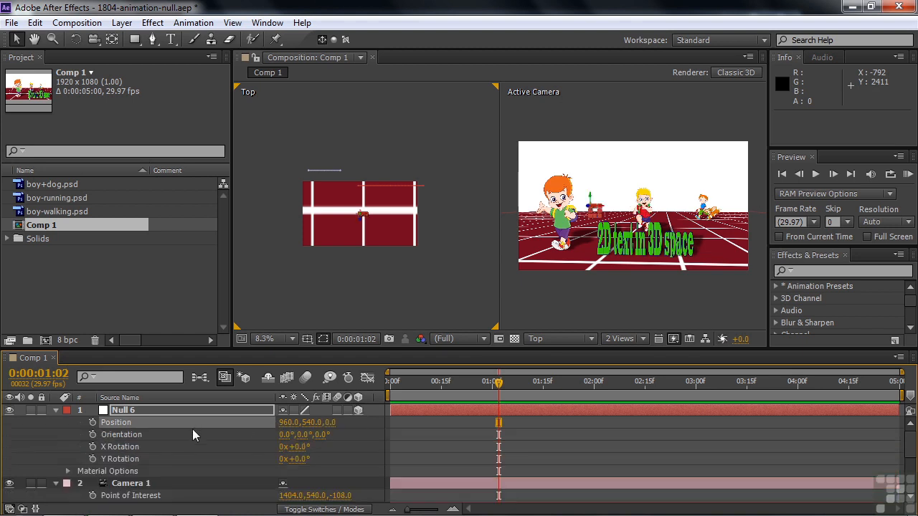
key(ctrl+v)
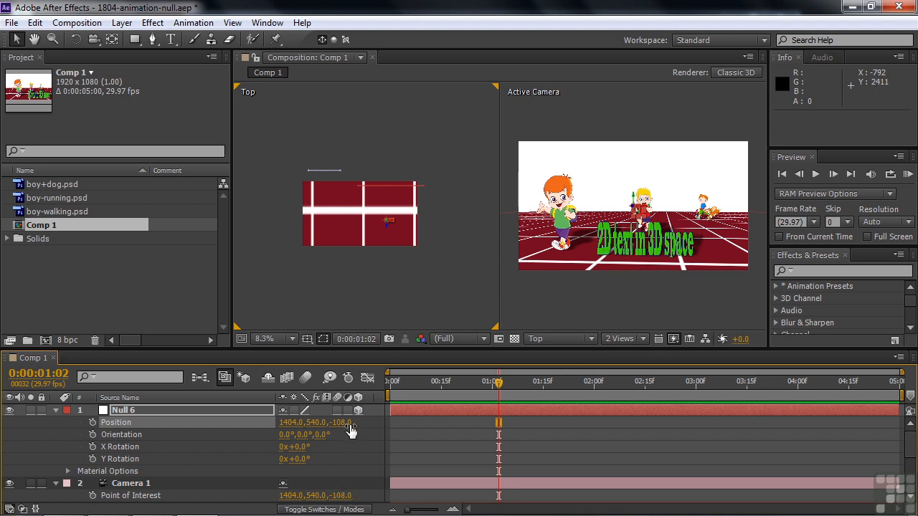
- Add an expression to Camera 1's Point of Interest that links it to Null 6's Position
click(125, 496)
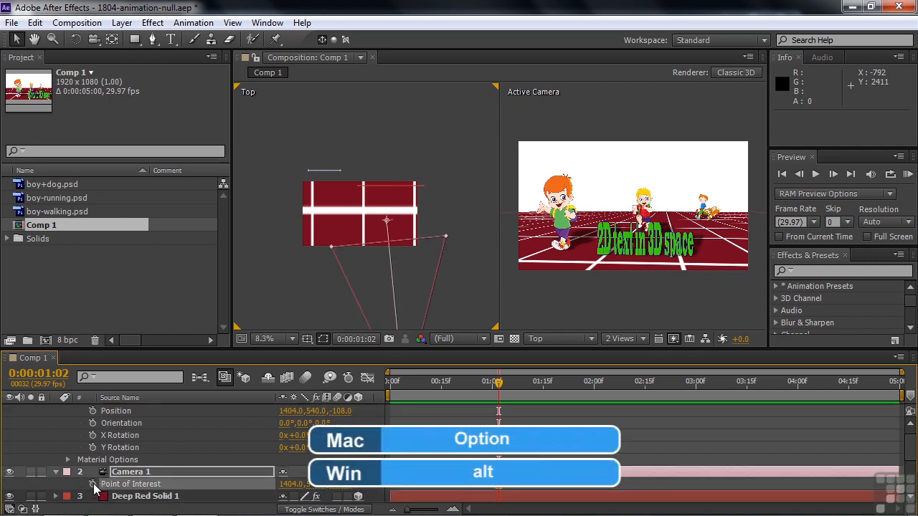
alt+click(93, 483)
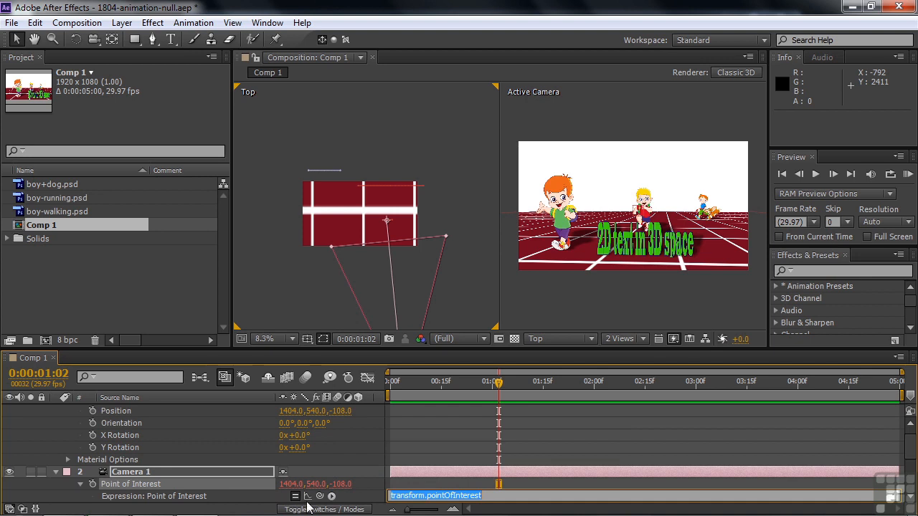
drag(319, 496, 127, 420)
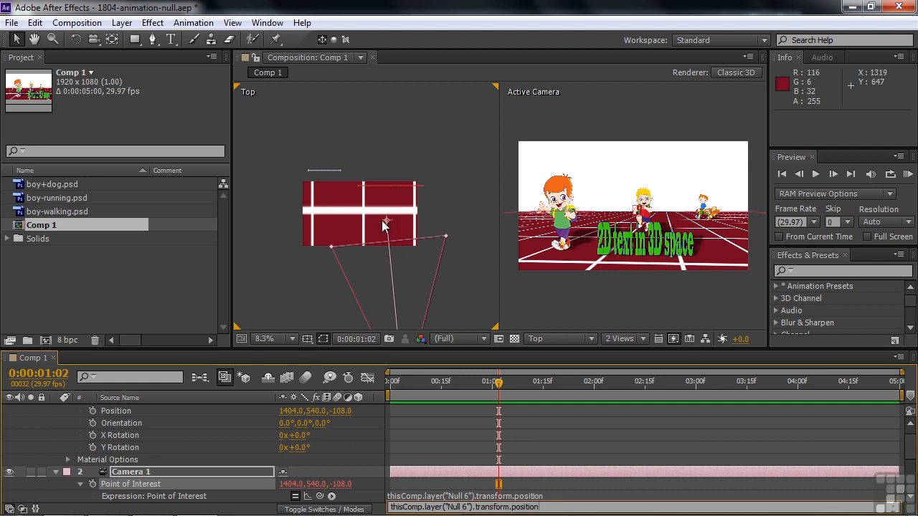
- Move Null 6 along its X axis in the Top view to about 1092, 540, -108
scroll(203, 410, up, 1)
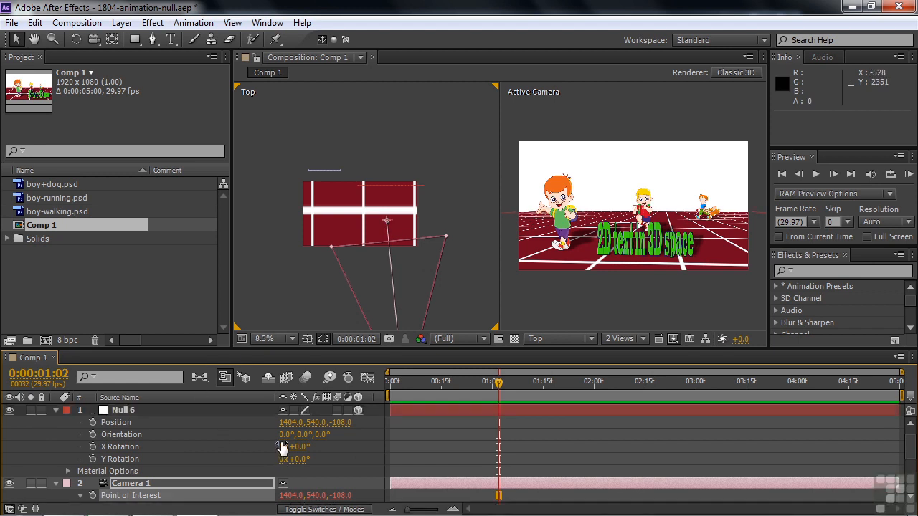
click(123, 411)
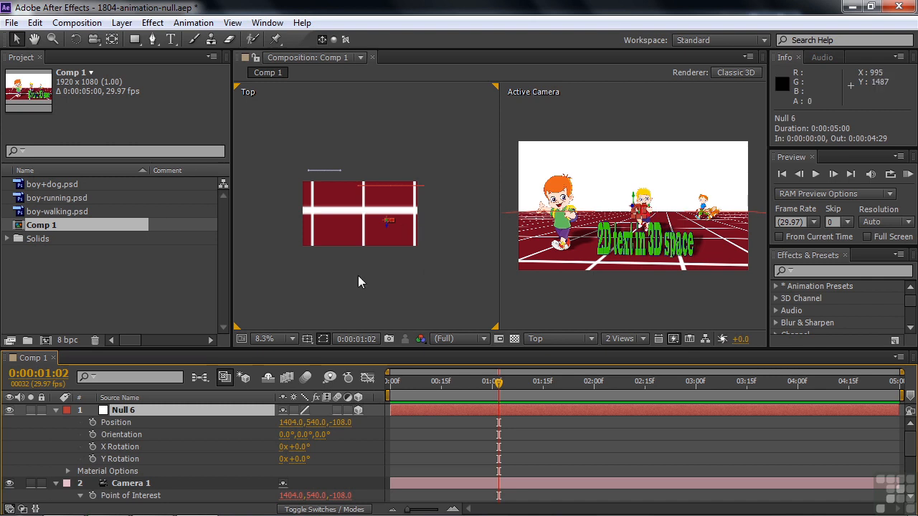
click(132, 486)
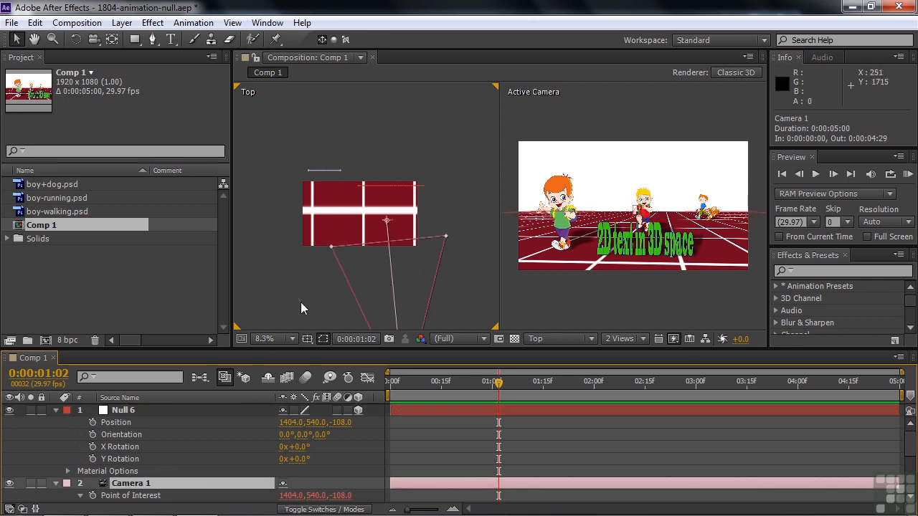
click(124, 410)
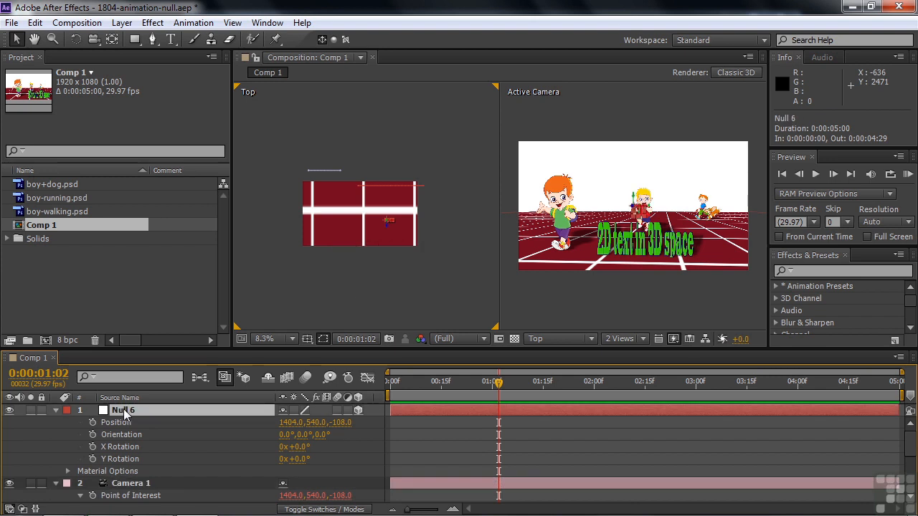
mouse_move(388, 224)
mouse_down()
mouse_move(456, 227)
mouse_move(335, 218)
mouse_move(373, 228)
mouse_up()
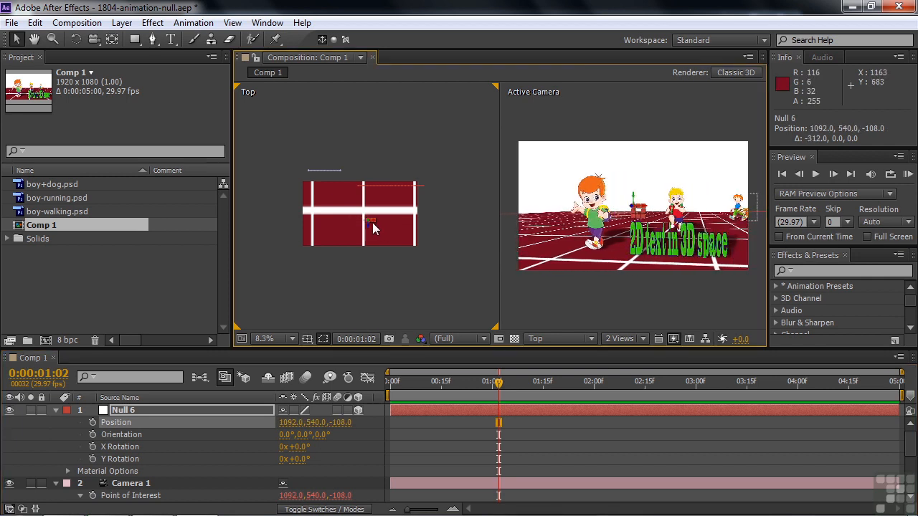
- Try Blue as Null 6's label color, then set the label to Dark Green
click(66, 410)
click(97, 281)
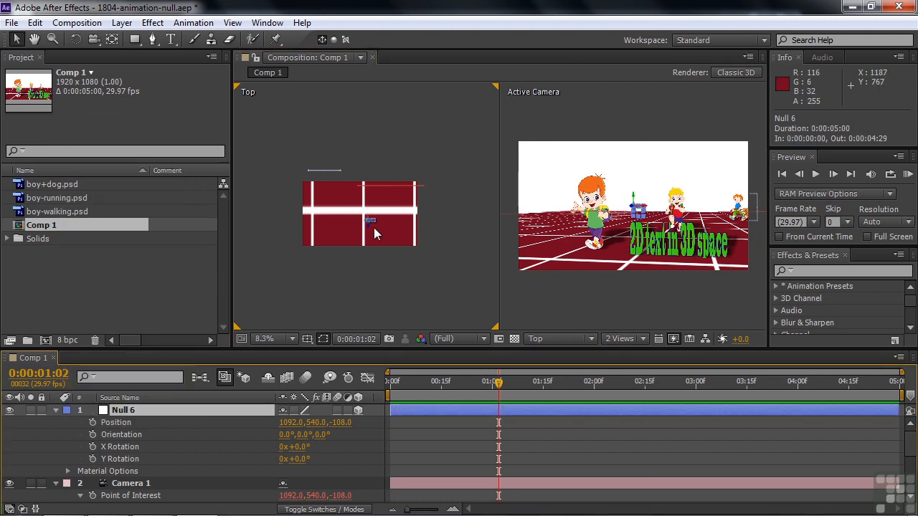
click(65, 410)
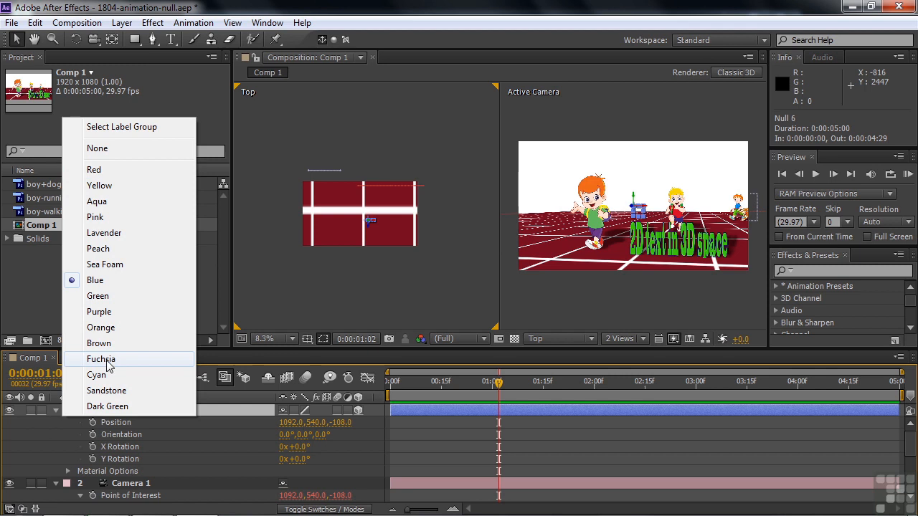
click(108, 406)
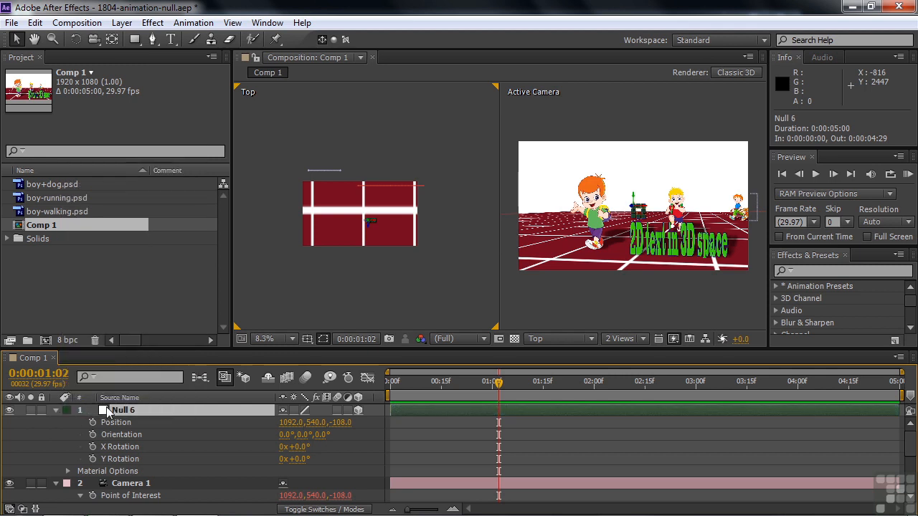